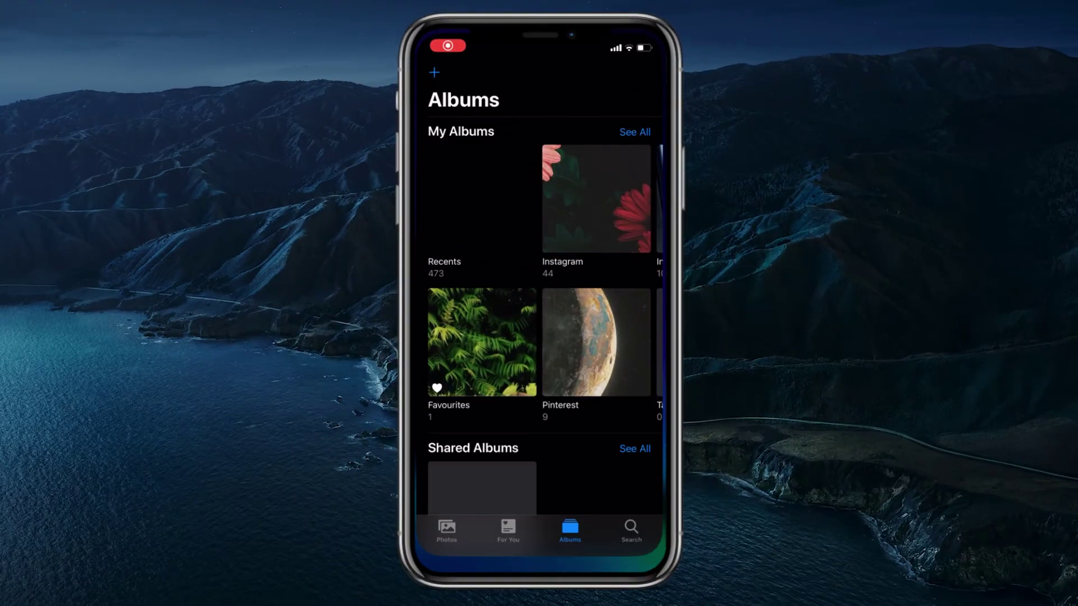
Recover the building, sea and sunset photos from the Recently Deleted album.
scroll(540, 303, down, 10)
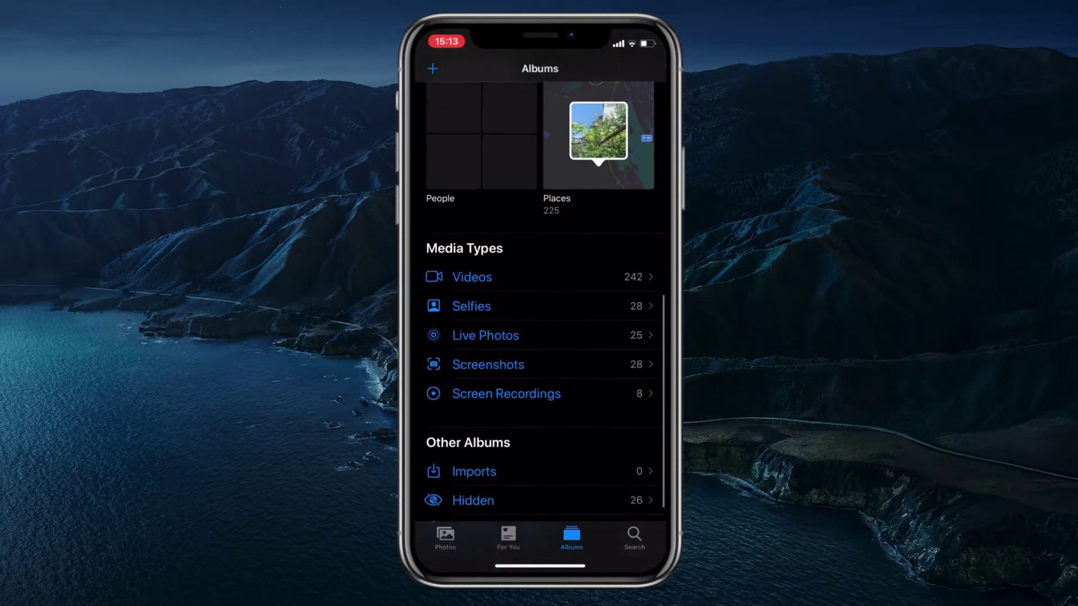
click(501, 496)
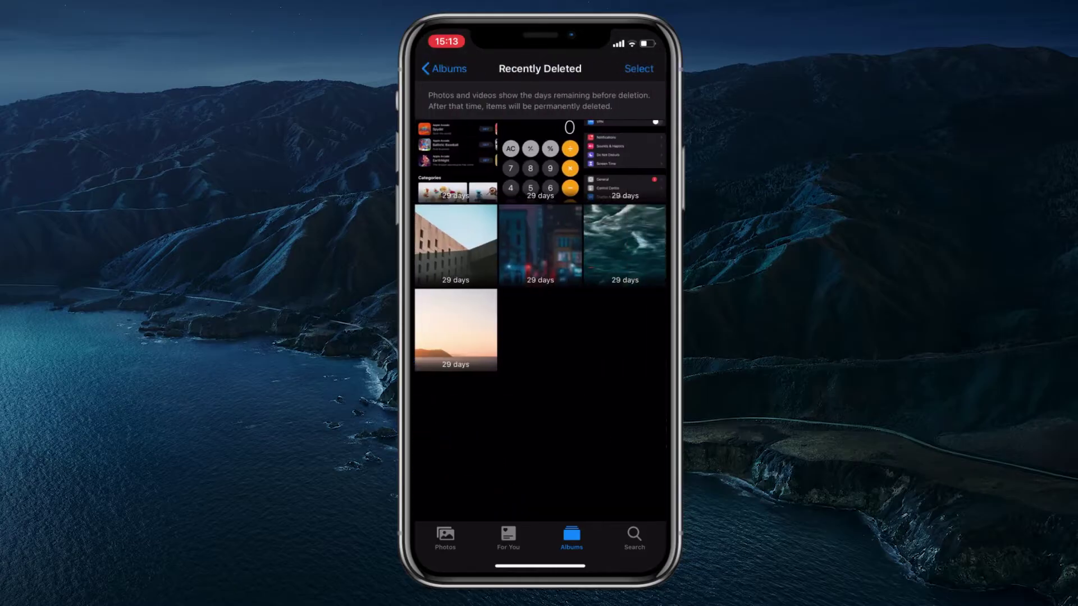
click(639, 68)
click(455, 246)
click(625, 245)
click(456, 330)
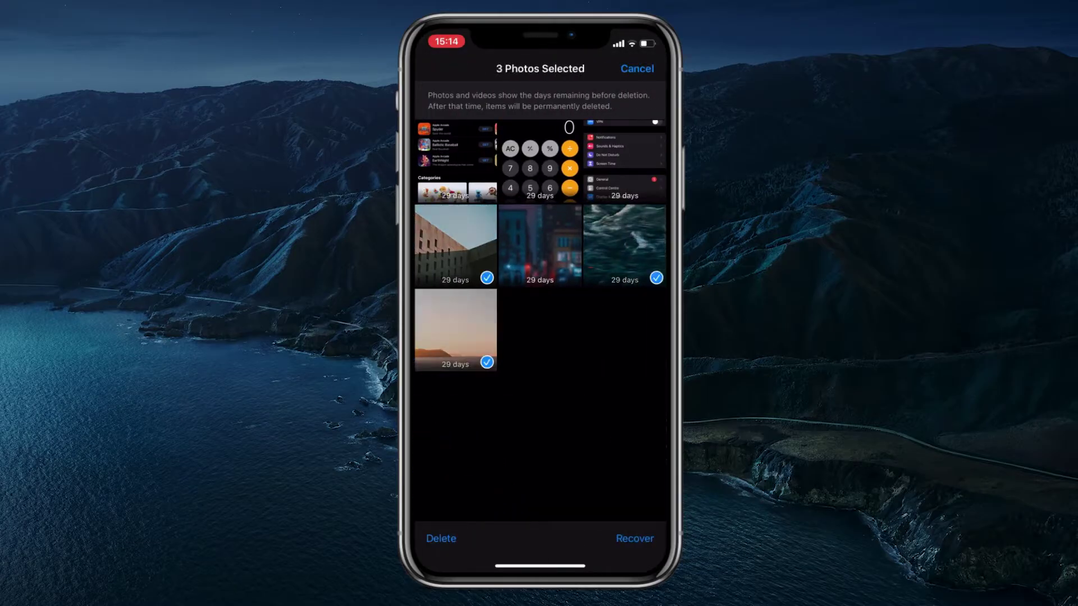
click(634, 539)
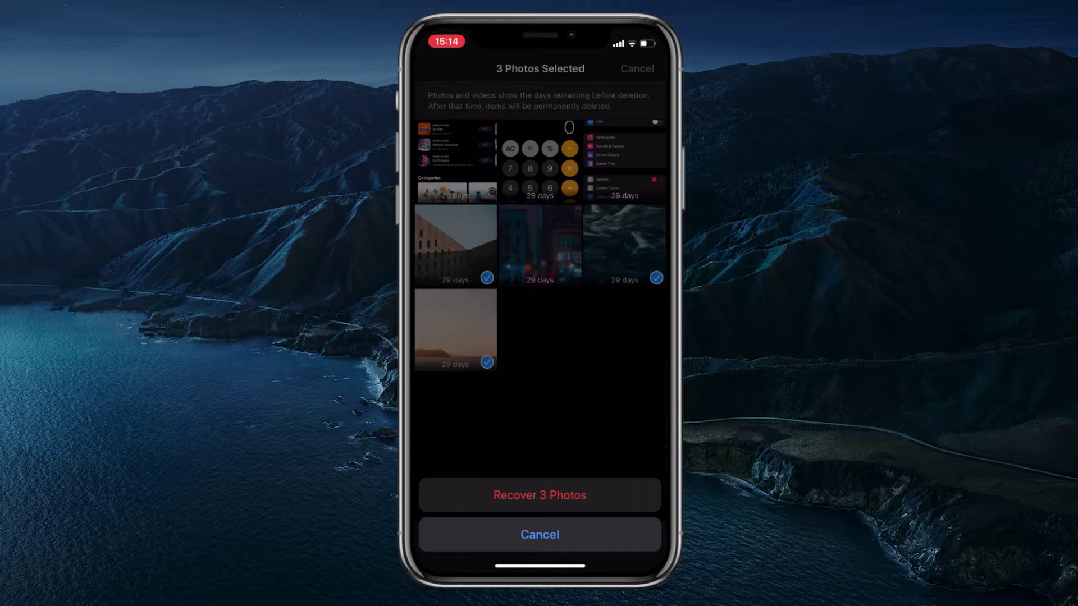
click(539, 498)
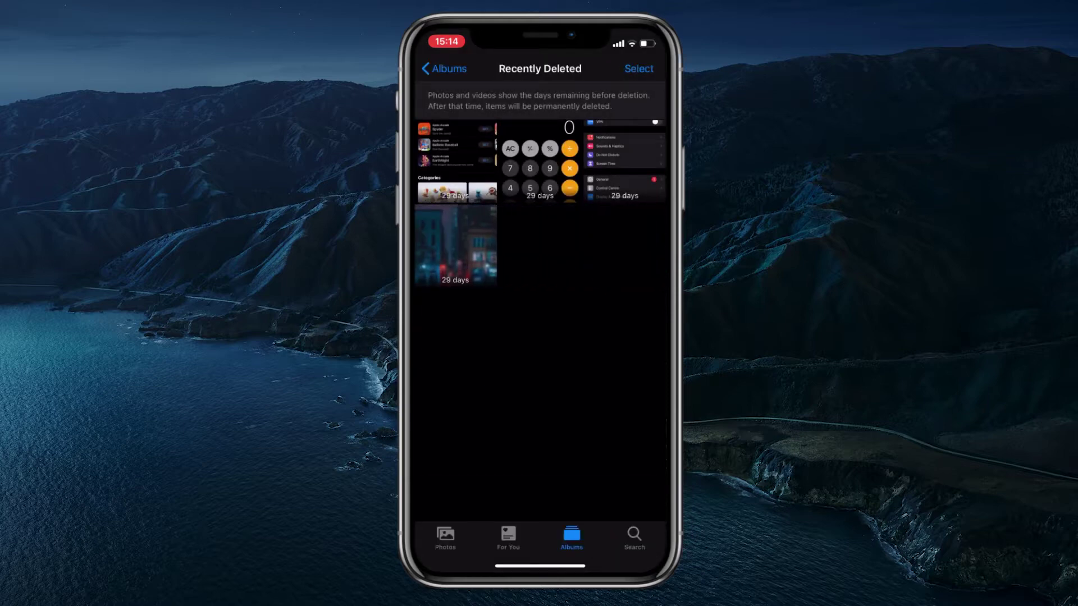
Recover the blurred city night photo and return to the Recently Deleted grid.
click(455, 160)
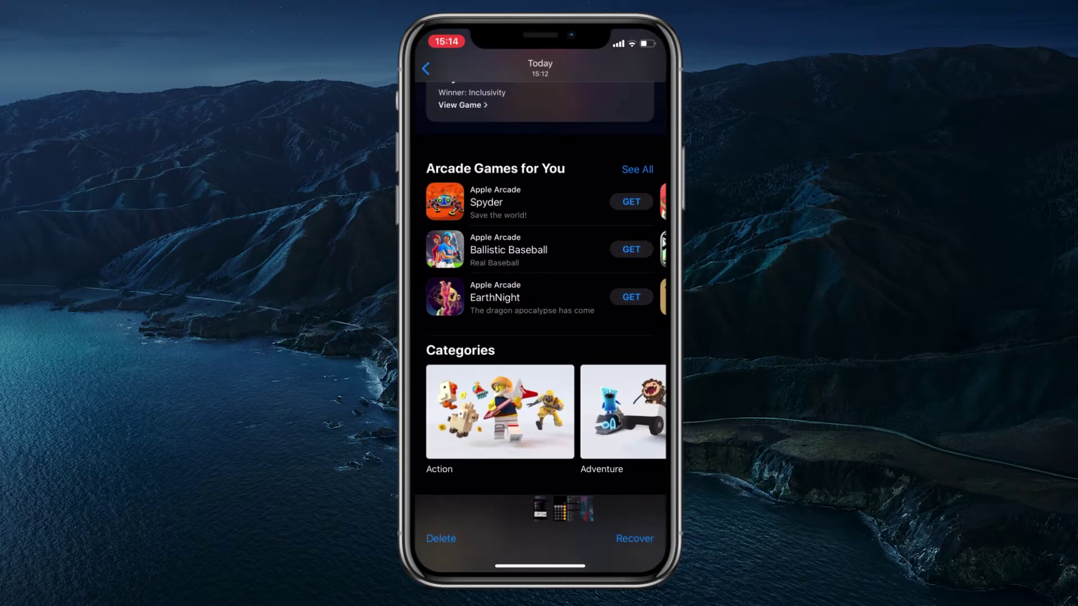
drag(618, 309, 449, 308)
drag(618, 308, 449, 309)
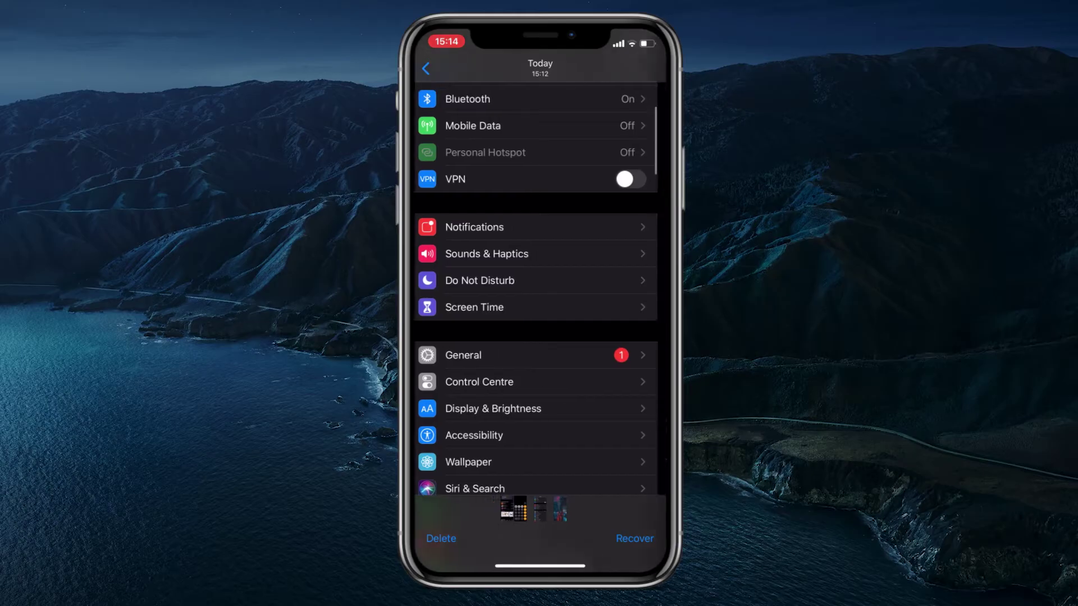
drag(617, 309, 449, 309)
click(635, 538)
click(539, 498)
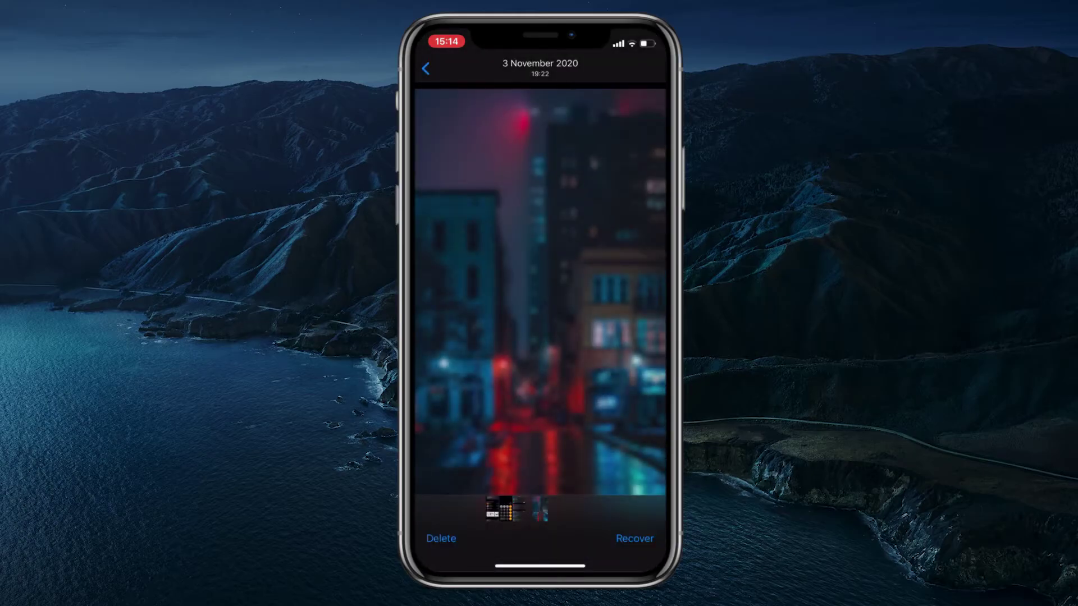
click(425, 68)
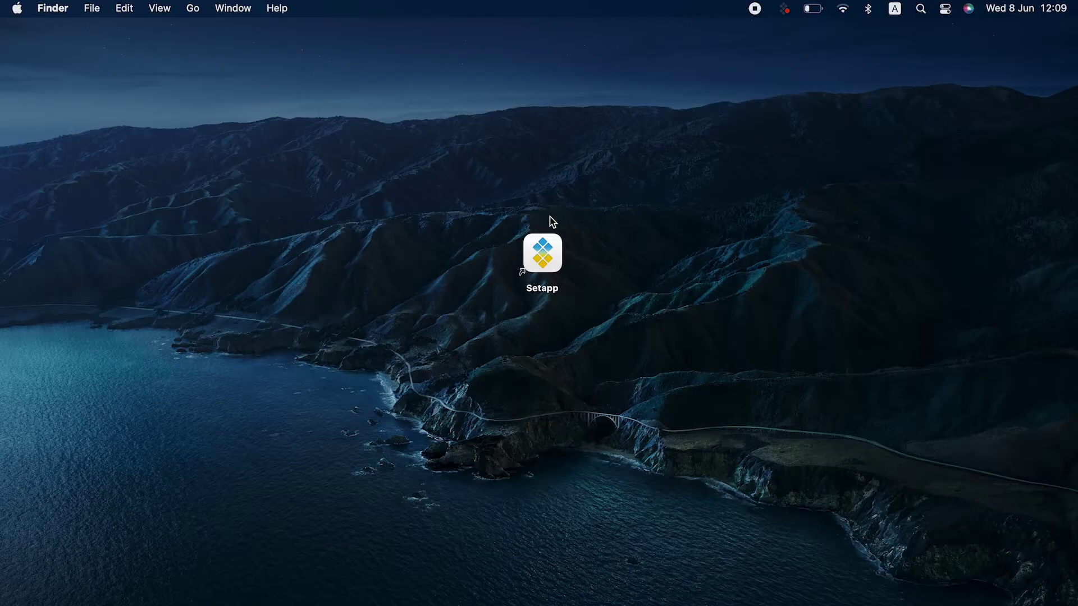
Launch Setapp, search 'recover files' and open the Disk Drill page.
double_click(551, 238)
click(486, 87)
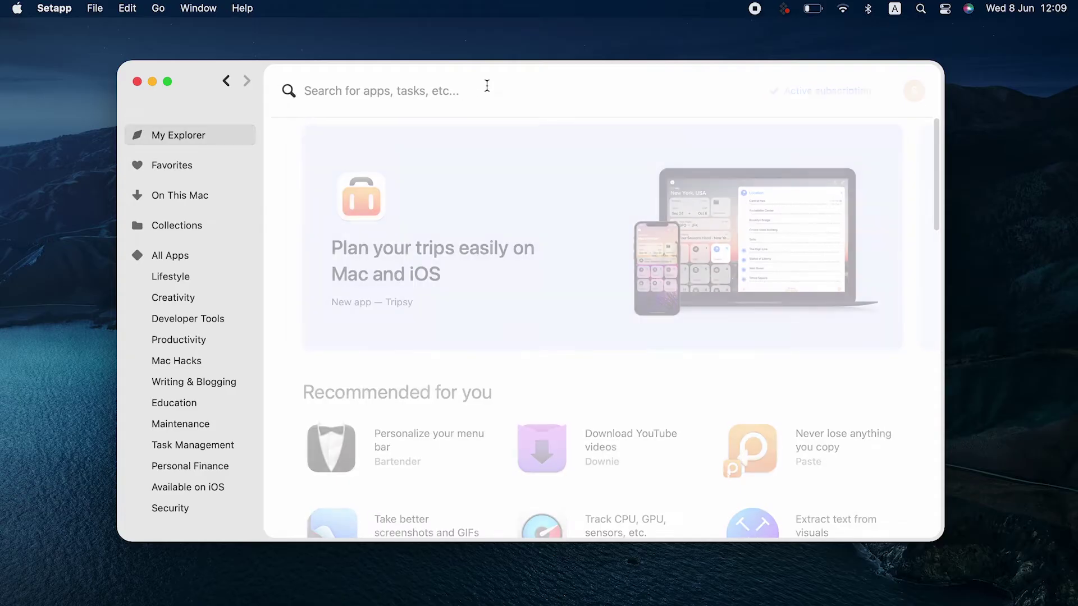
text(recover files)
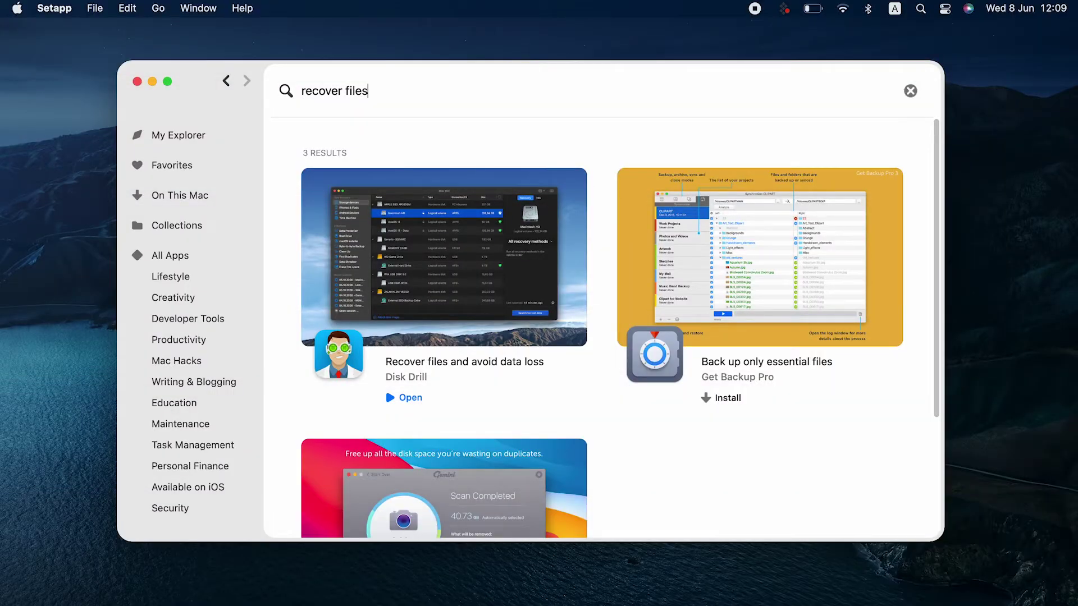
click(571, 271)
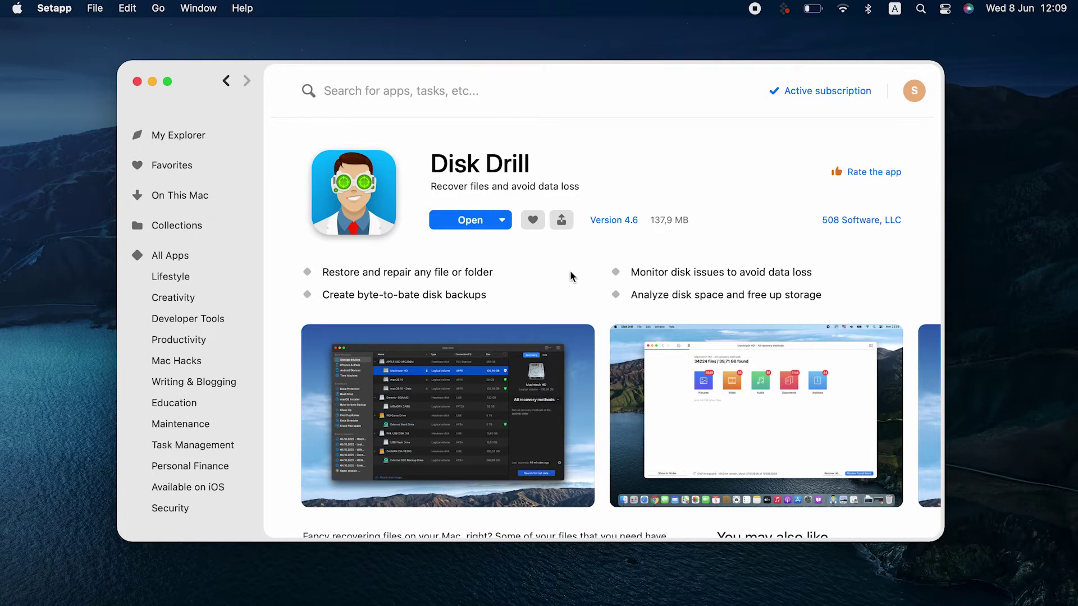
Launch Disk Drill and scan the iPhone 13 for lost data.
click(471, 224)
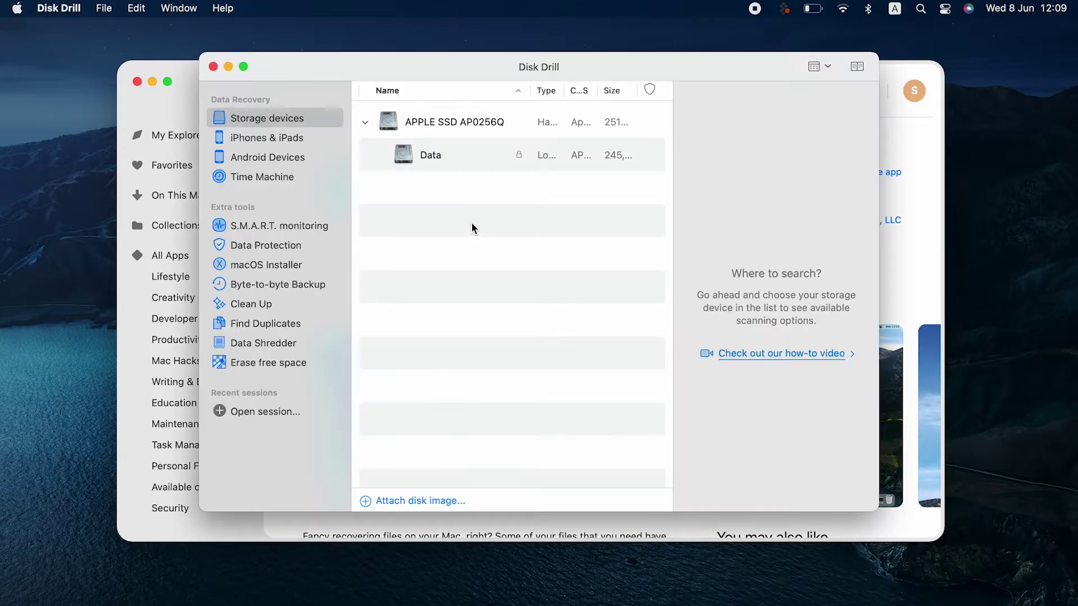
click(304, 137)
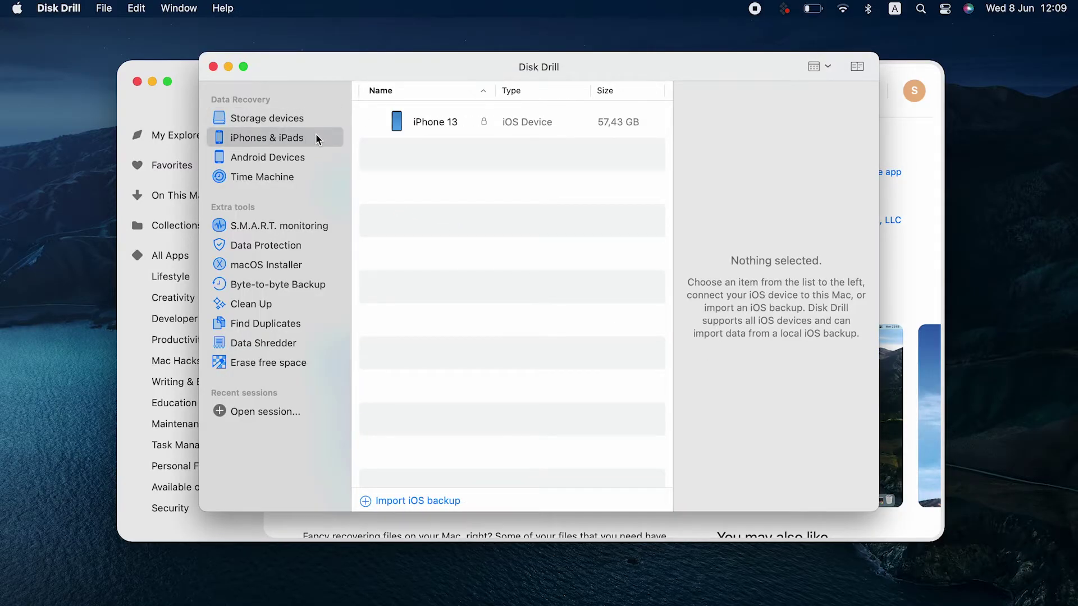
click(402, 128)
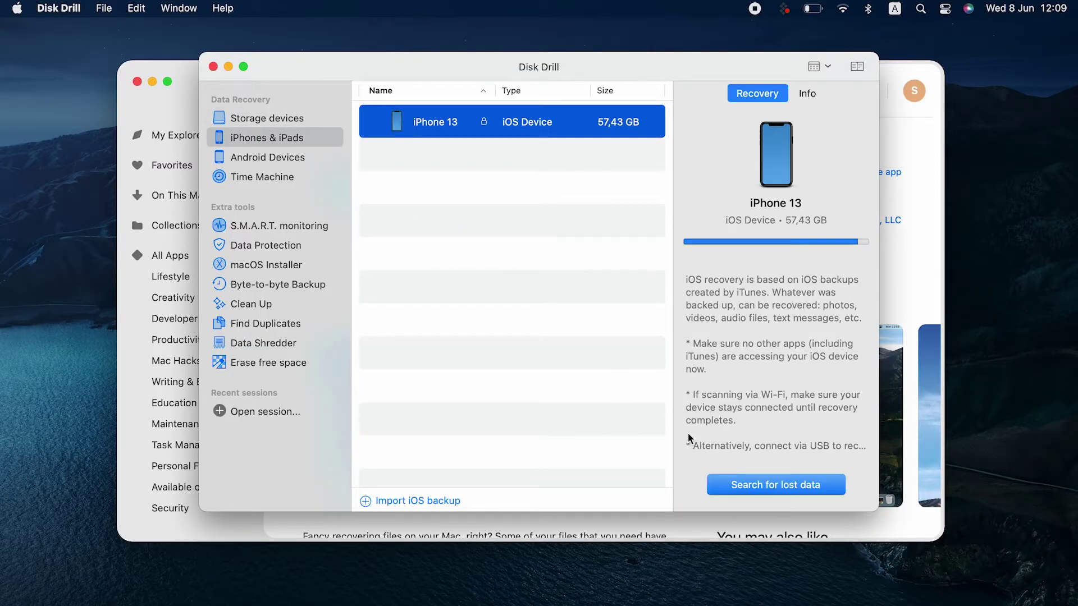
click(754, 483)
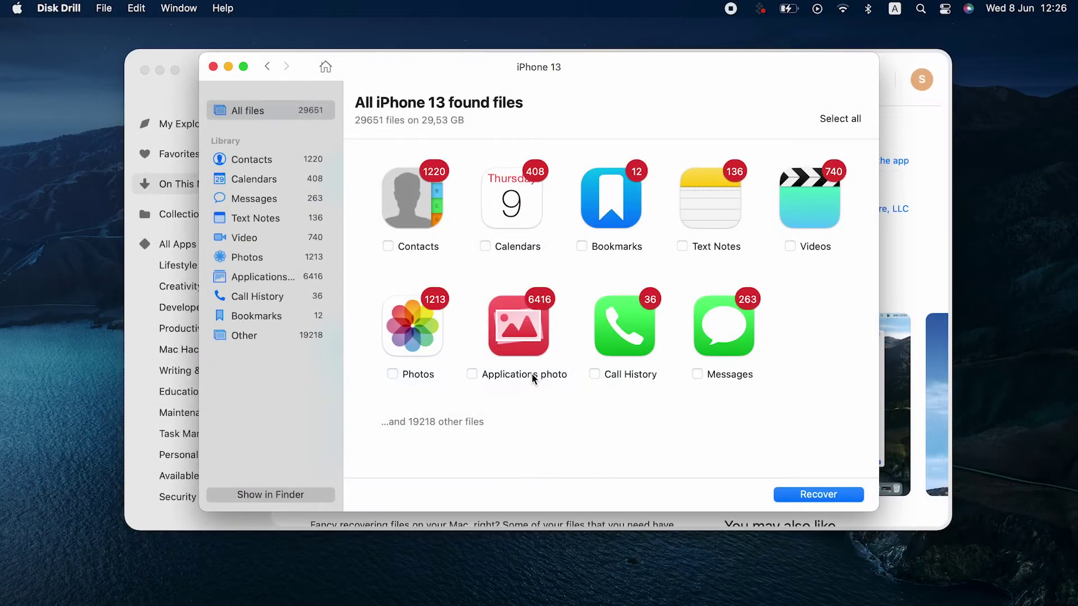
Recover three found memoji photos (245 KB) to Documents and close the recovery window.
click(436, 339)
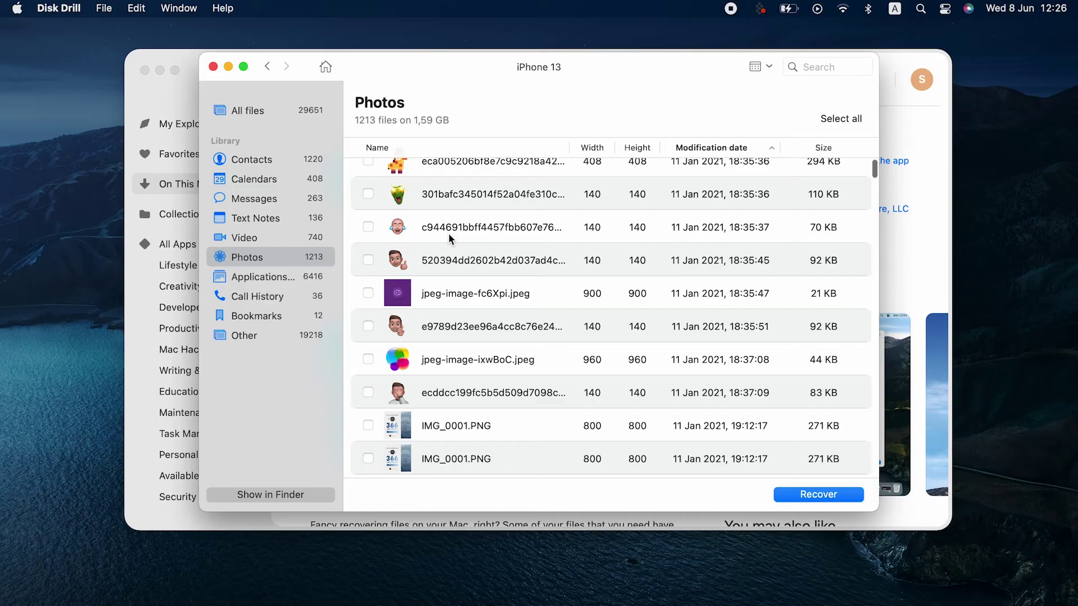
click(367, 278)
click(367, 245)
click(368, 410)
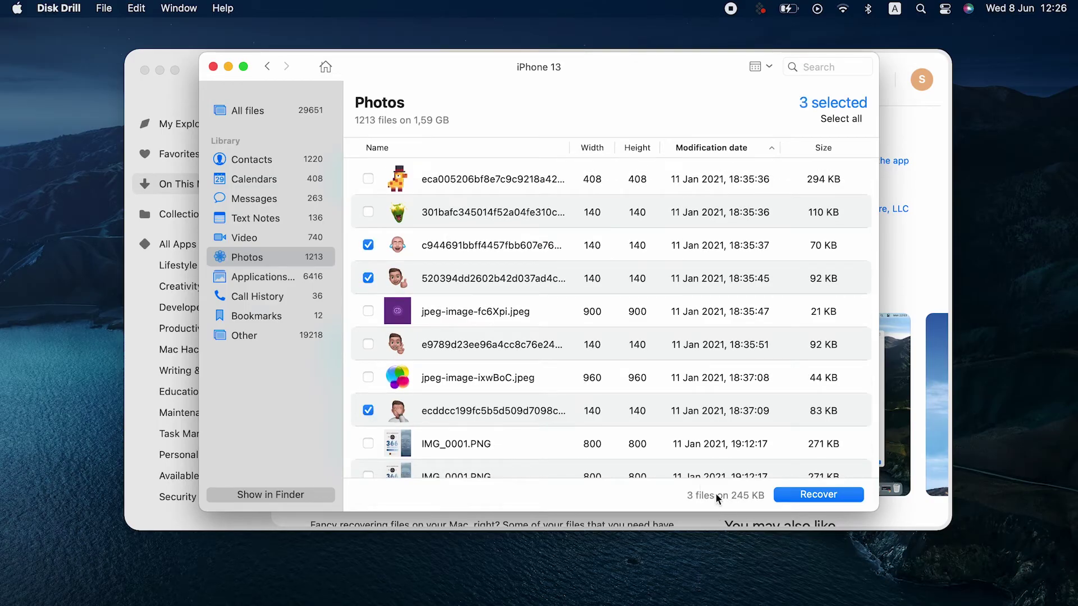
click(797, 495)
click(667, 304)
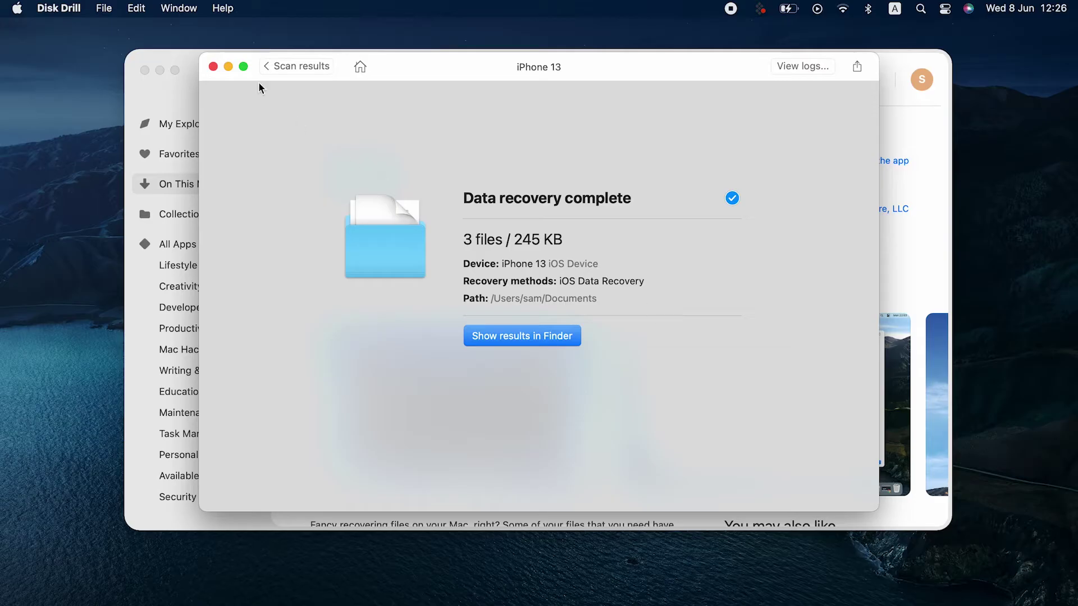
click(212, 67)
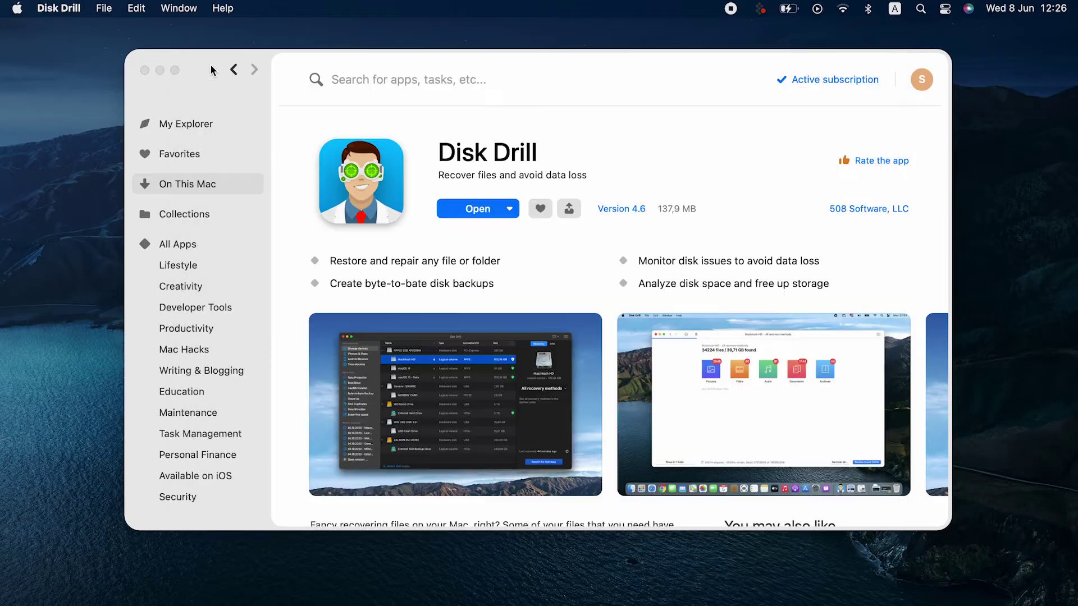
Close Setapp and recover both photos from iCloud.com's Recently Deleted album.
click(145, 70)
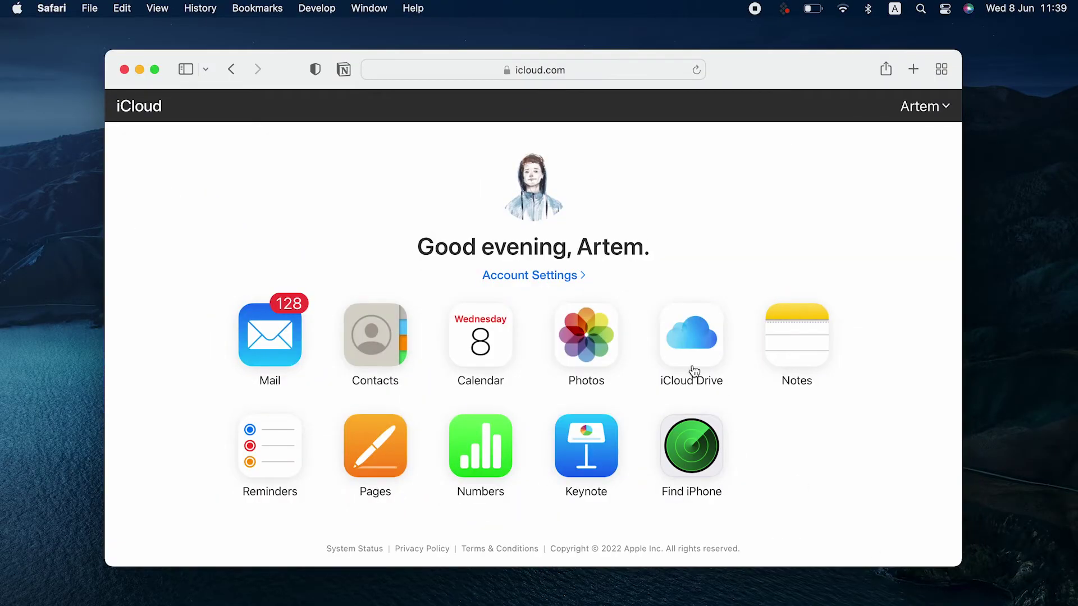
click(606, 347)
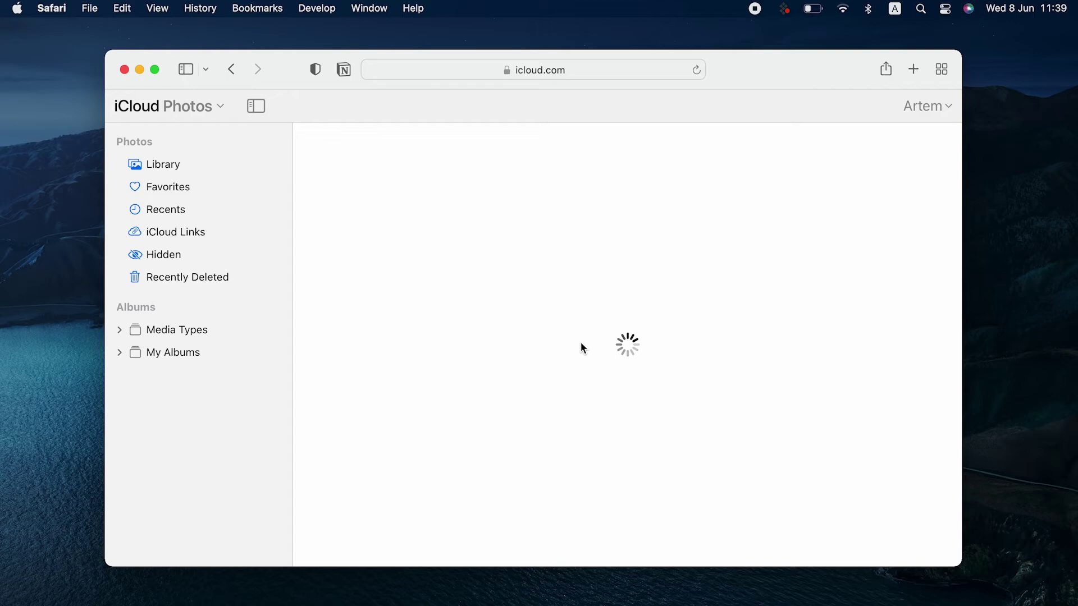
click(214, 286)
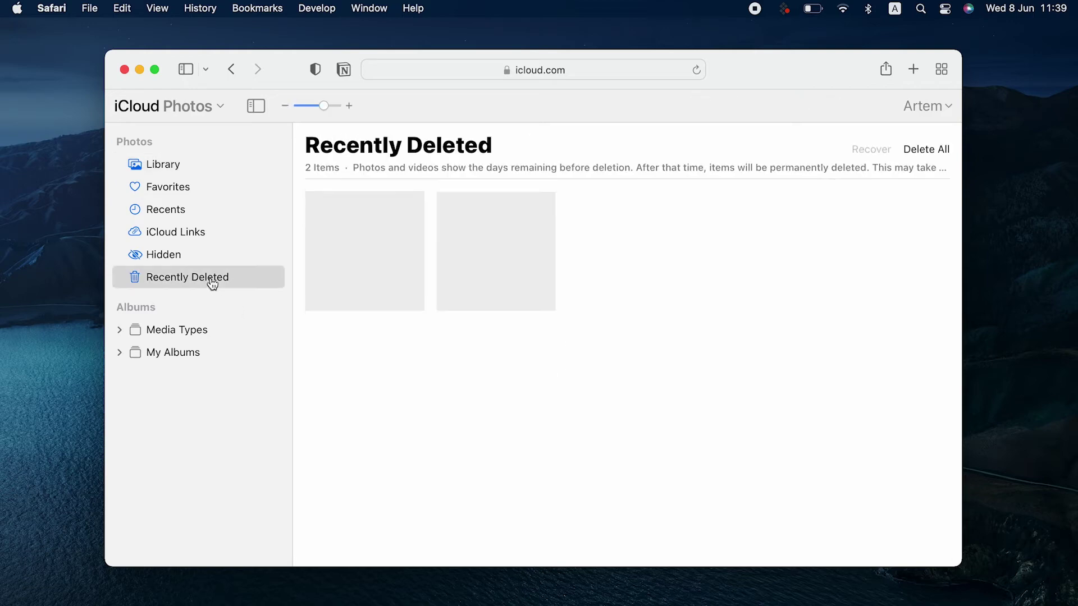
click(360, 264)
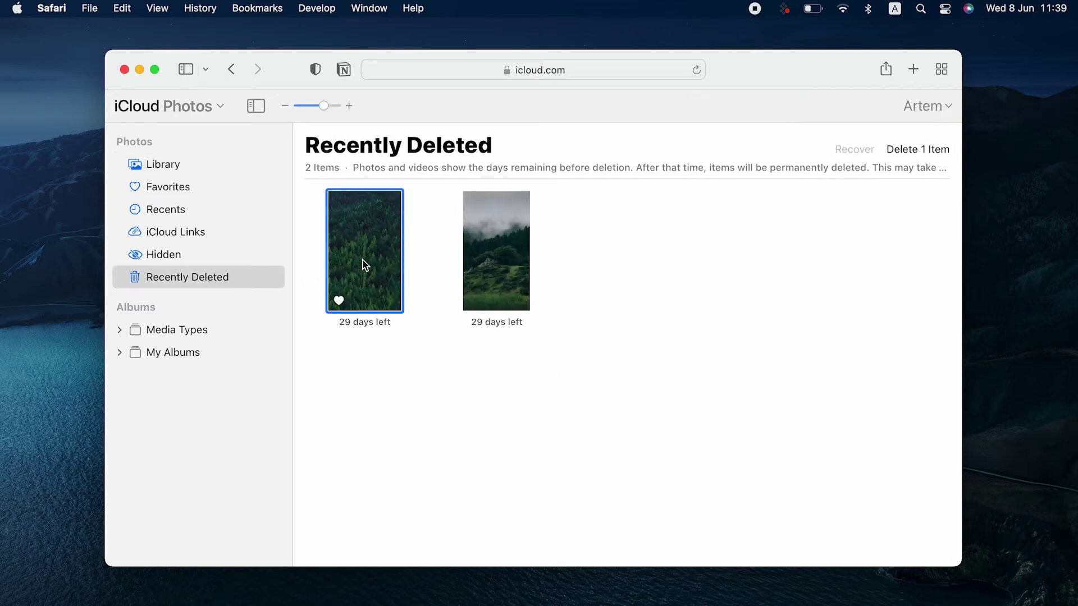
click(870, 151)
click(396, 272)
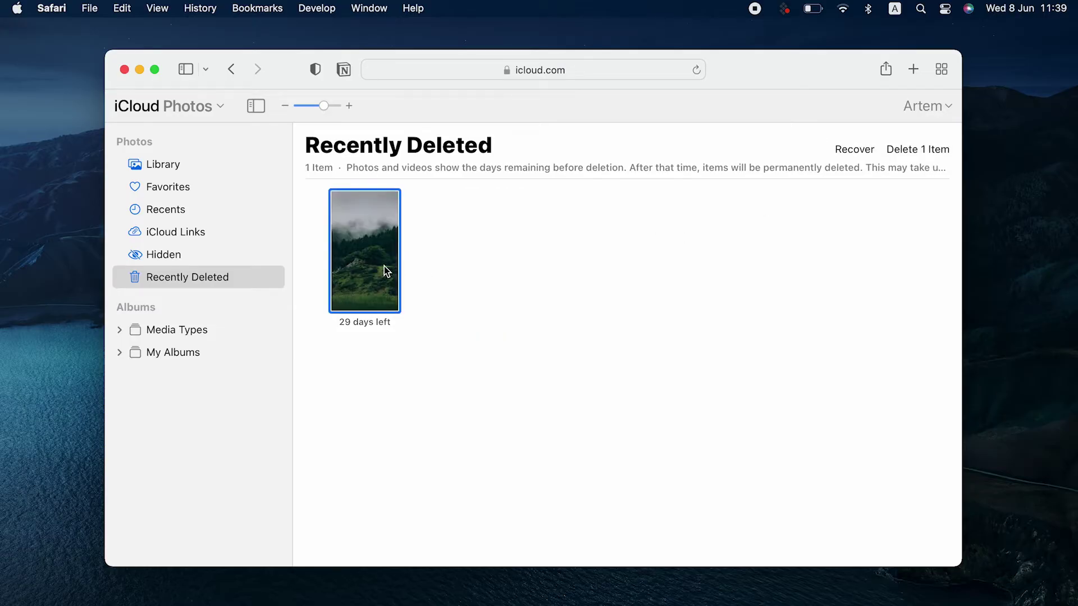
click(857, 155)
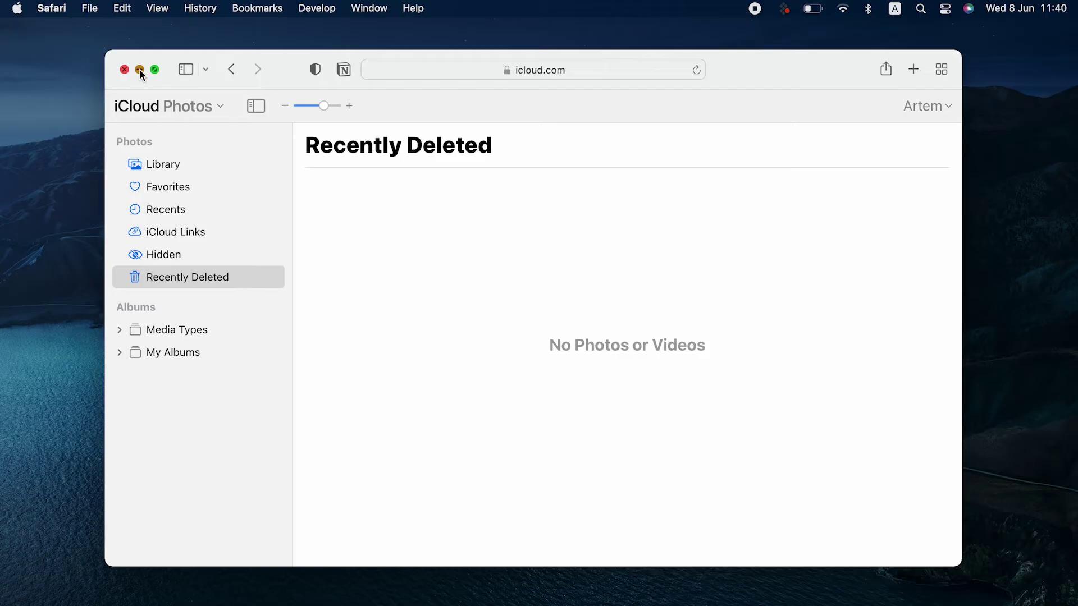
Minimize Safari and open AnyTrans for iOS in Setapp via search 'move files between macOS and iOS'.
click(140, 69)
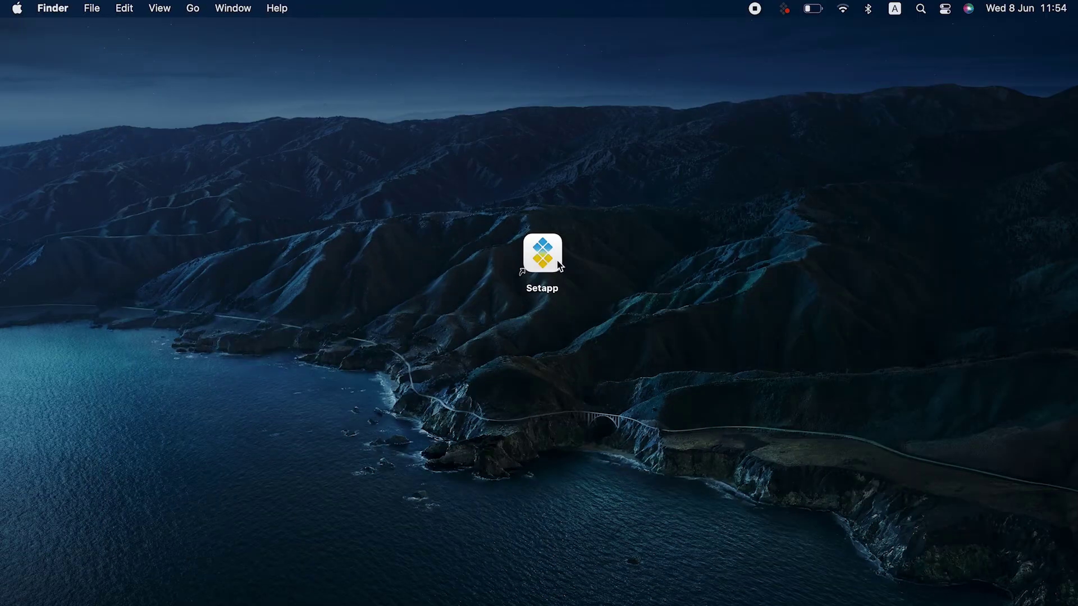
double_click(558, 262)
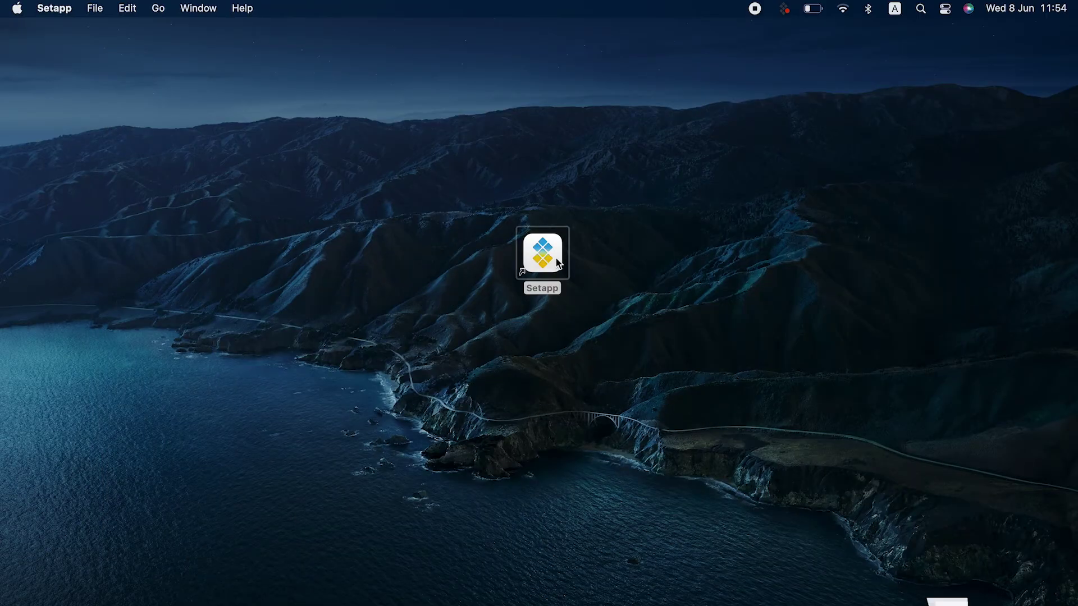
click(425, 90)
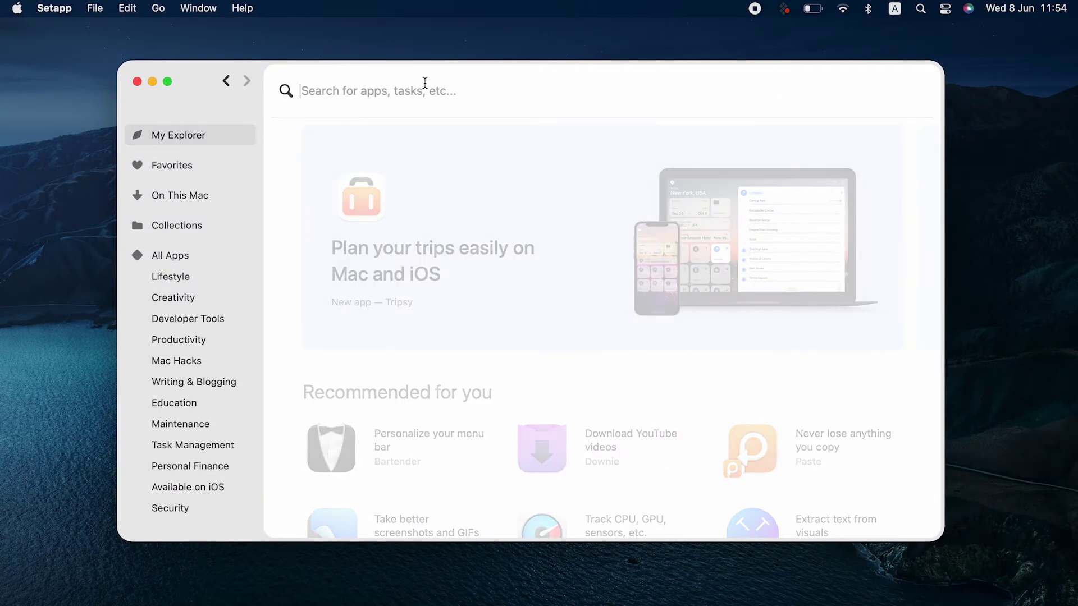
text(move files between macOS and iOS)
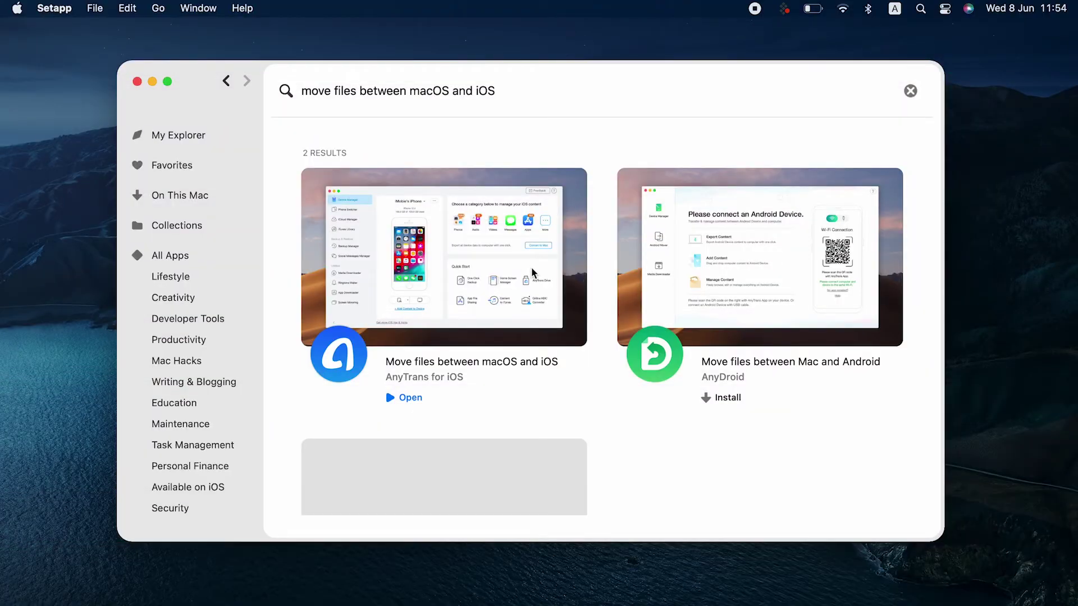
click(531, 267)
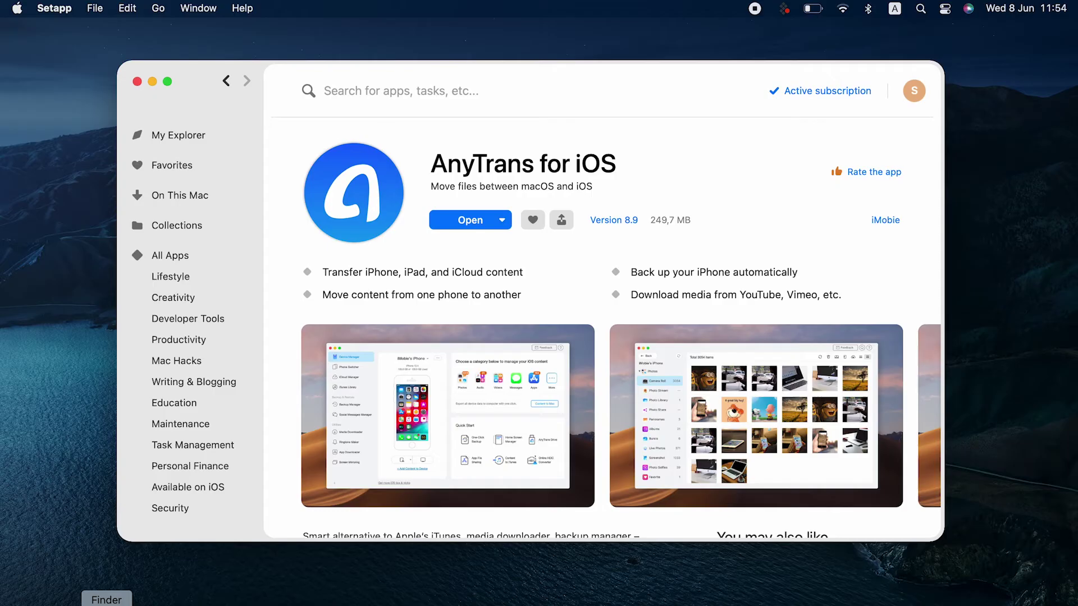
Start a Finder backup of the iPhone 13 to this Mac, then close Finder.
click(127, 602)
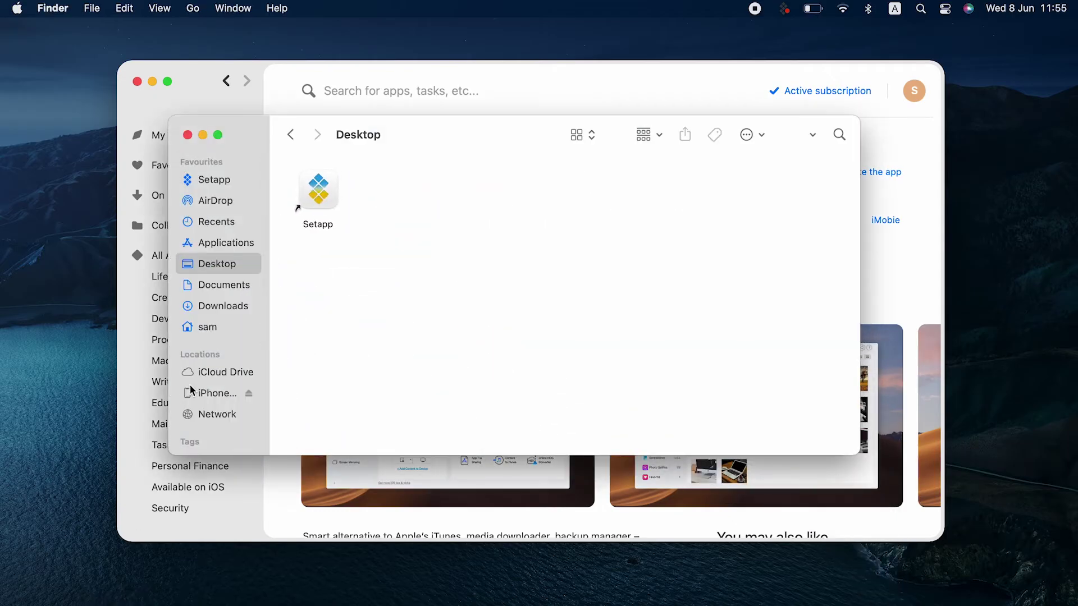
click(222, 395)
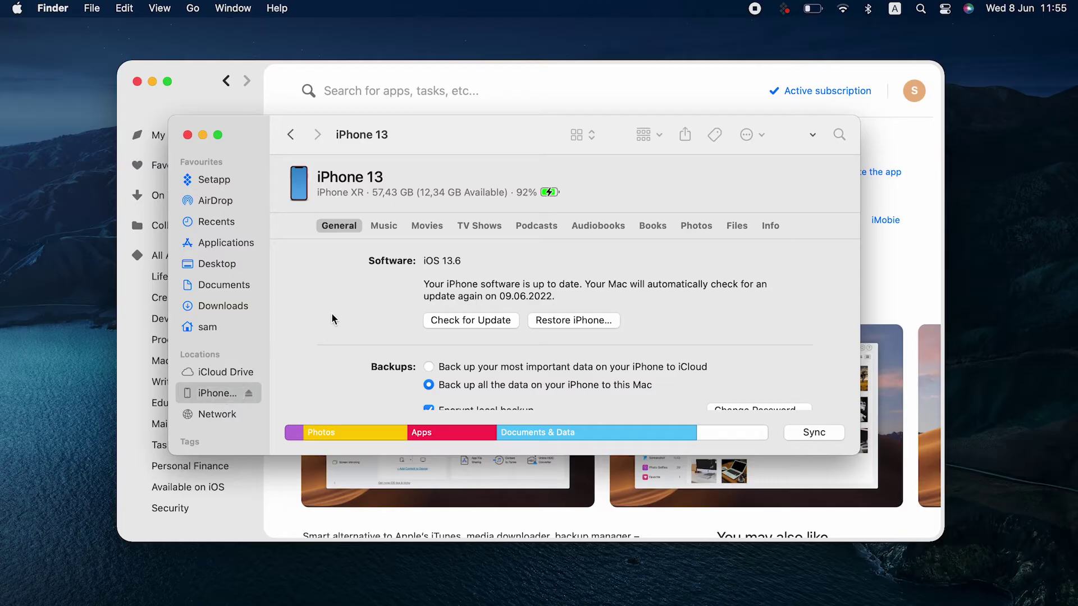
scroll(331, 314, down, 4)
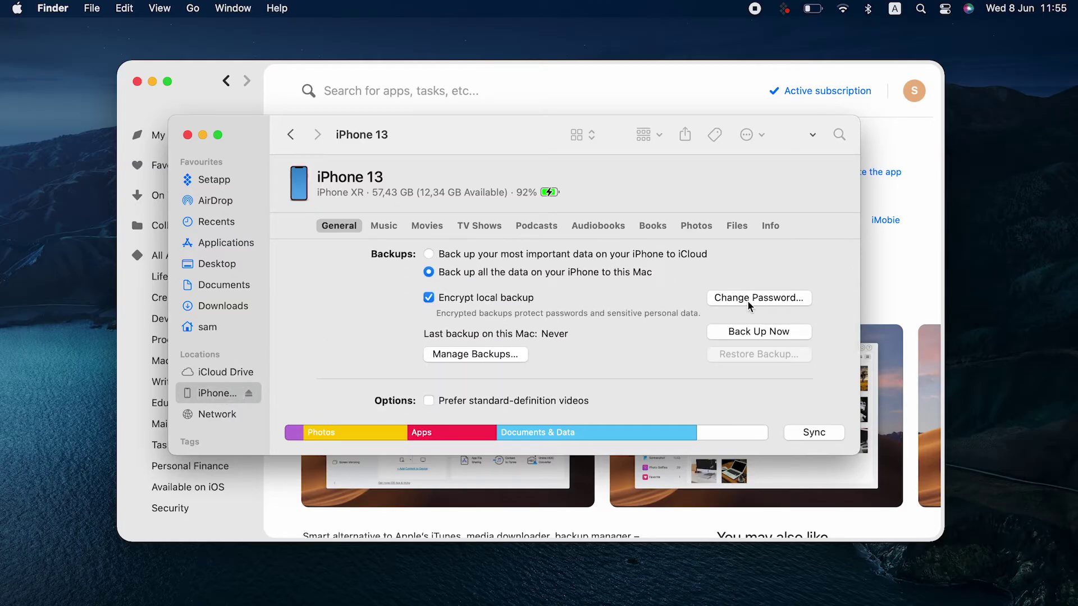
click(756, 337)
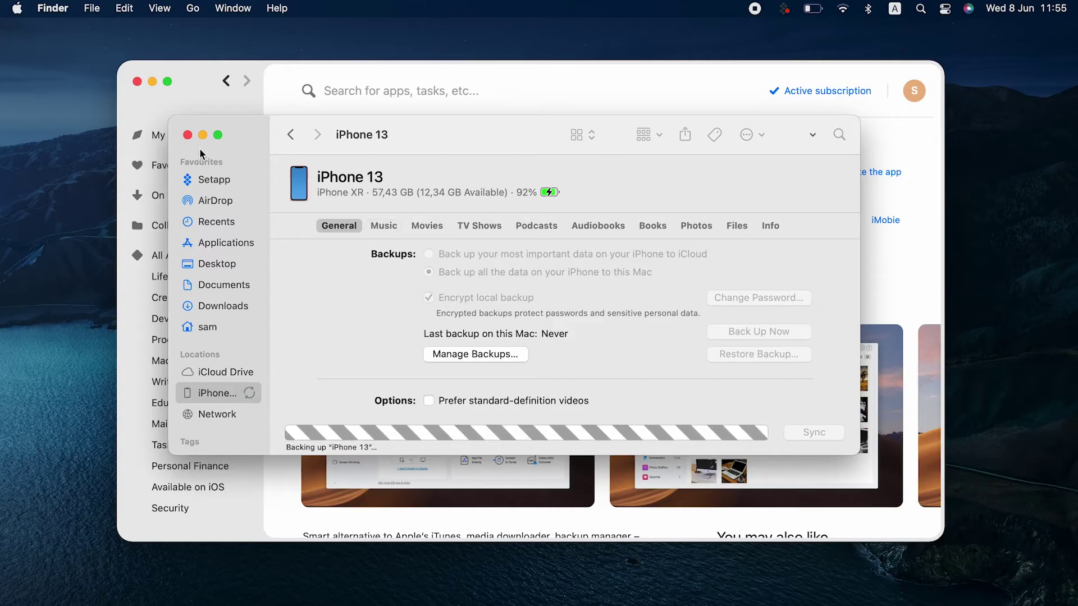
click(187, 135)
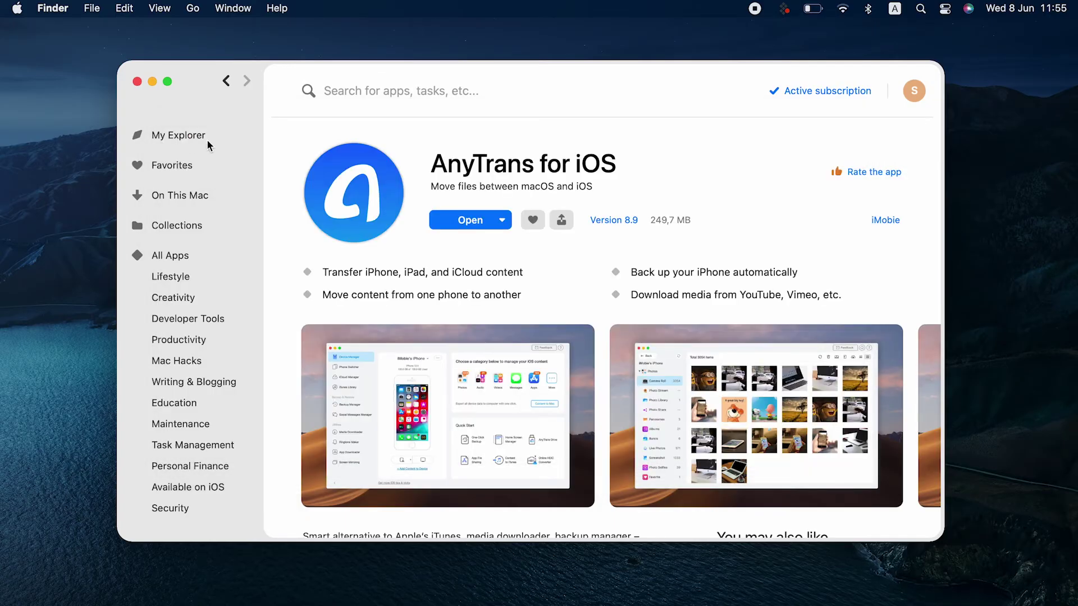
Launch AnyTrans, try a Backup Manager backup, dismiss the loading alert and close the app.
click(483, 227)
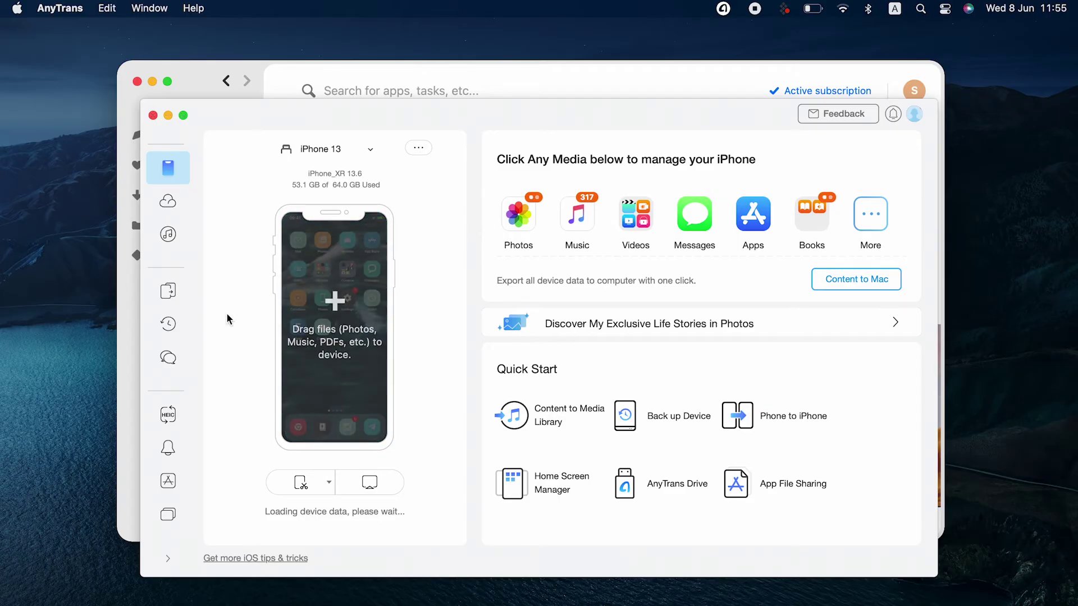
click(170, 326)
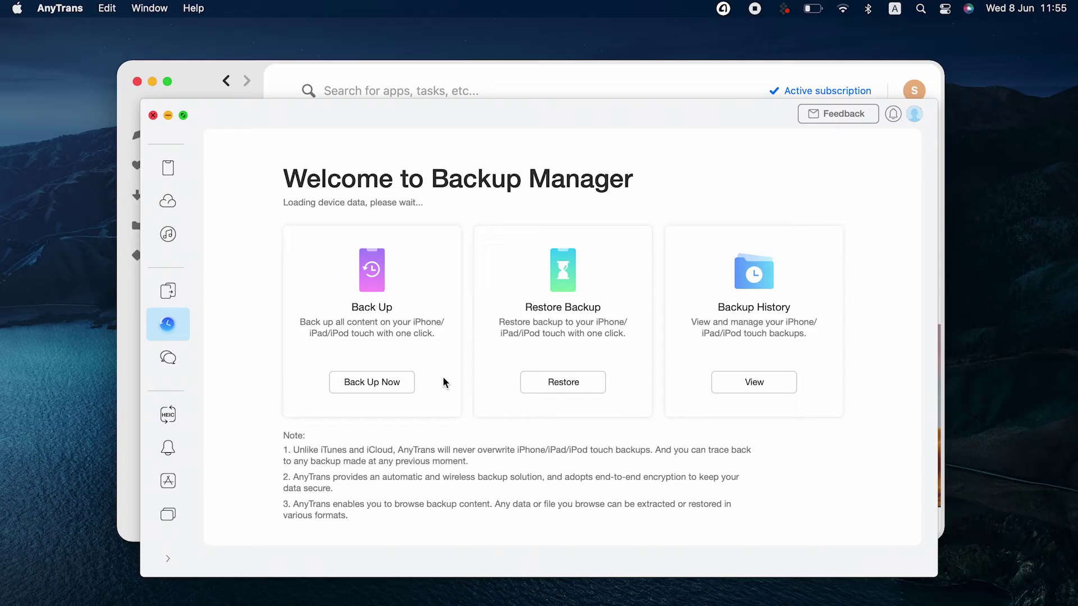
click(369, 387)
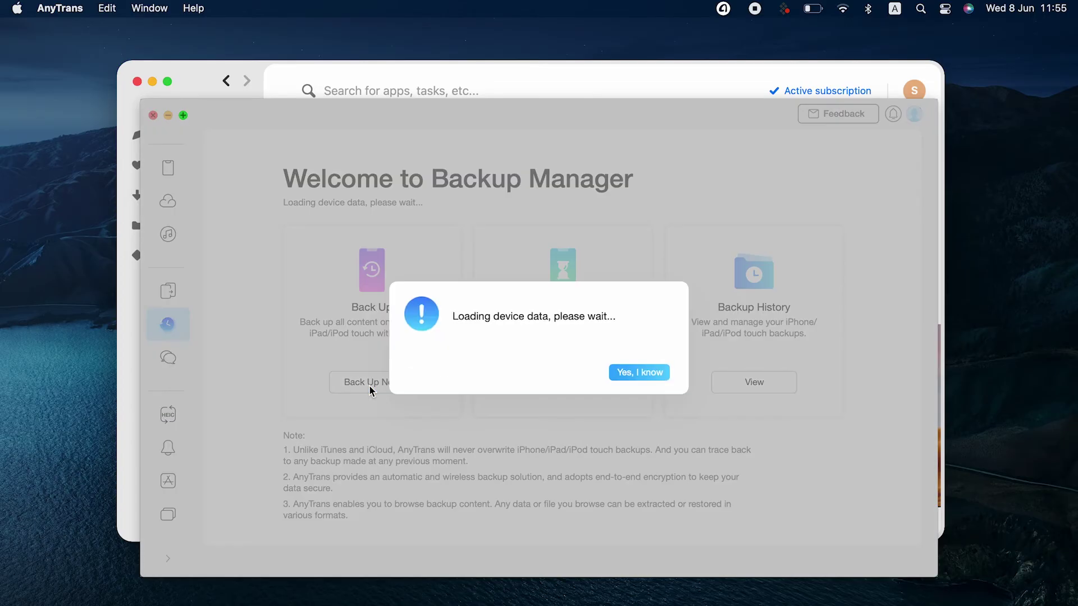
click(637, 374)
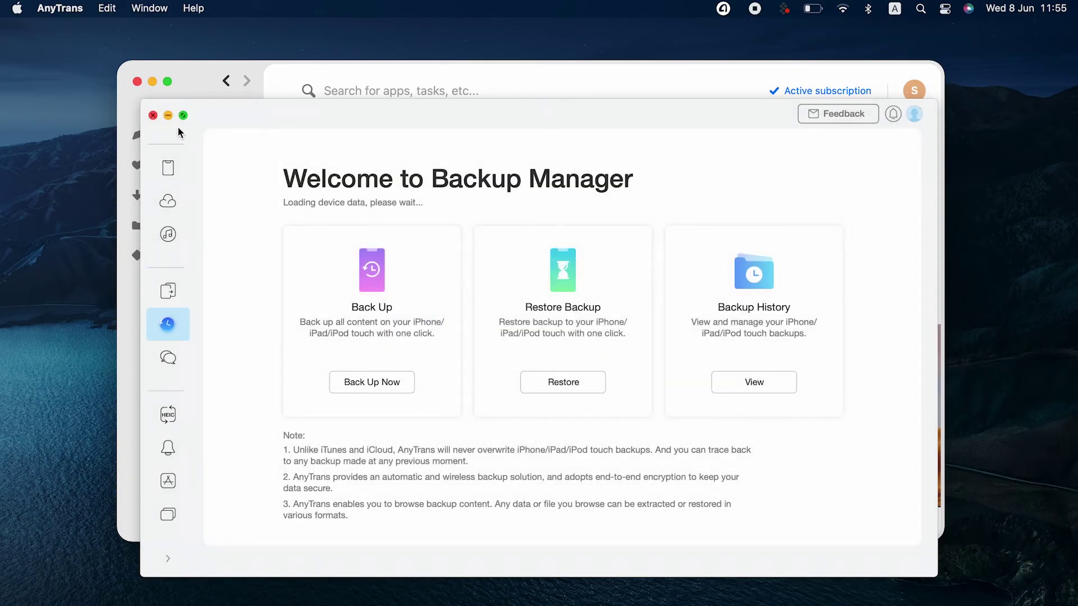
click(167, 116)
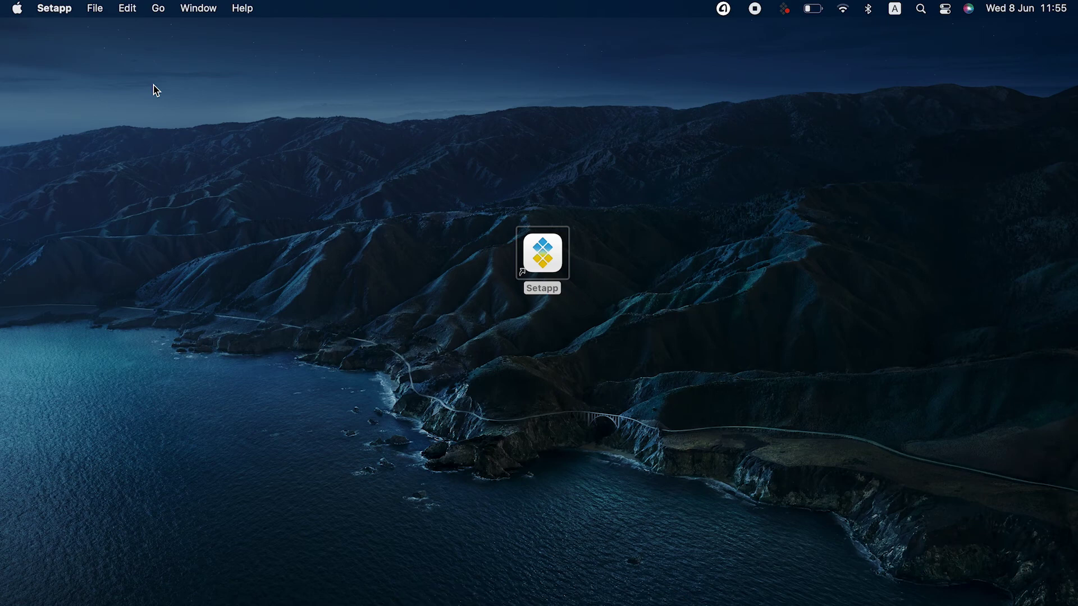
click(156, 91)
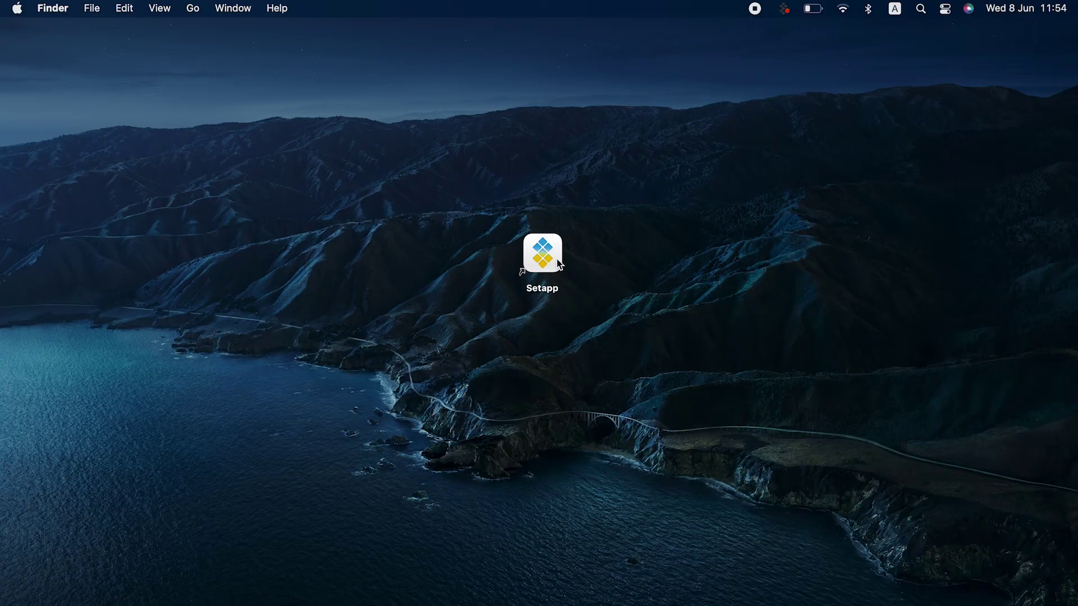
double_click(557, 261)
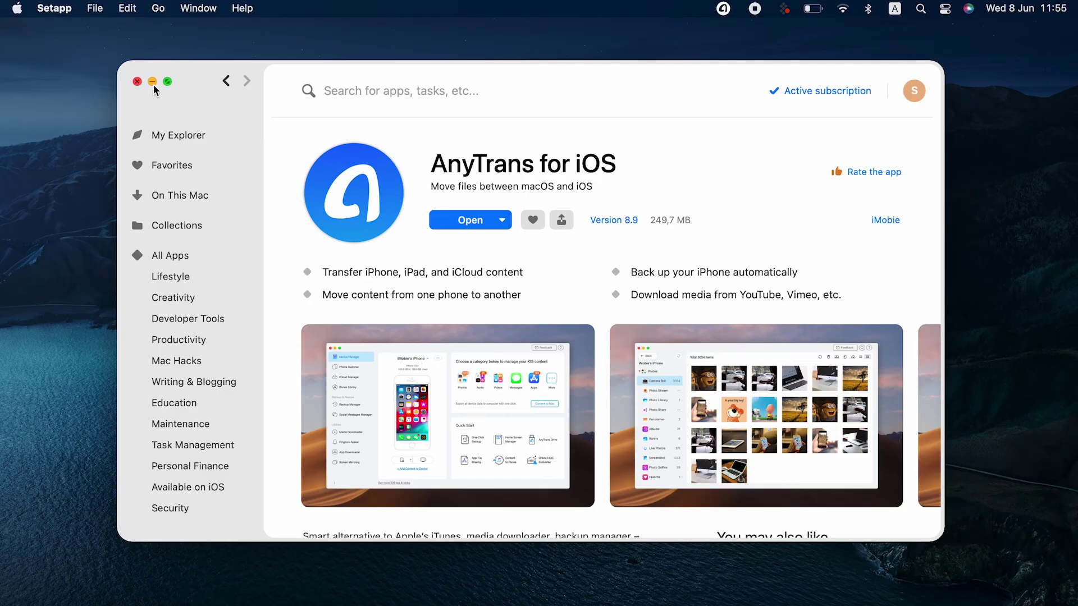
click(153, 83)
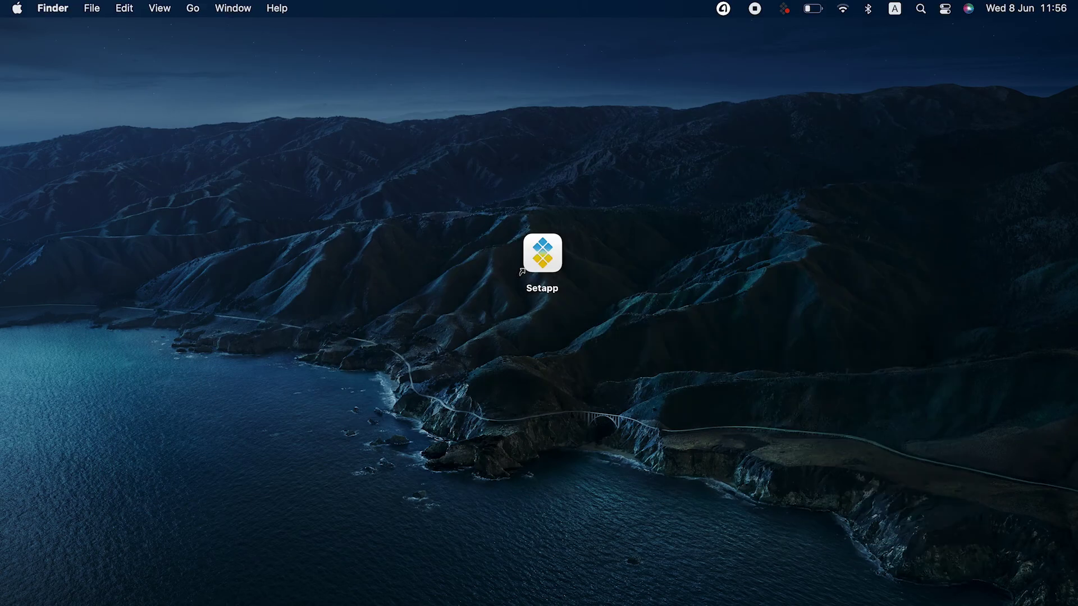